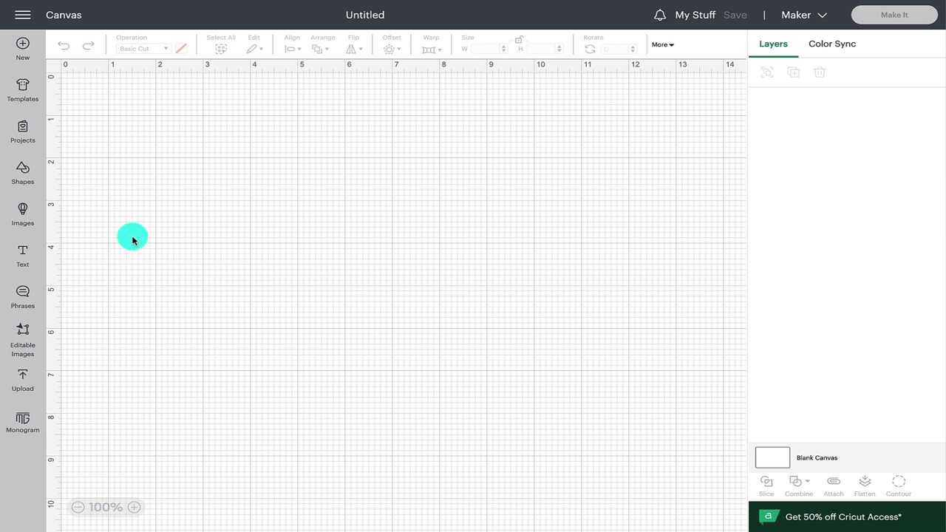
Step: Add a square, unlock its proportions, size it 4 × 3.5 in, and move it near the canvas centre
click(23, 172)
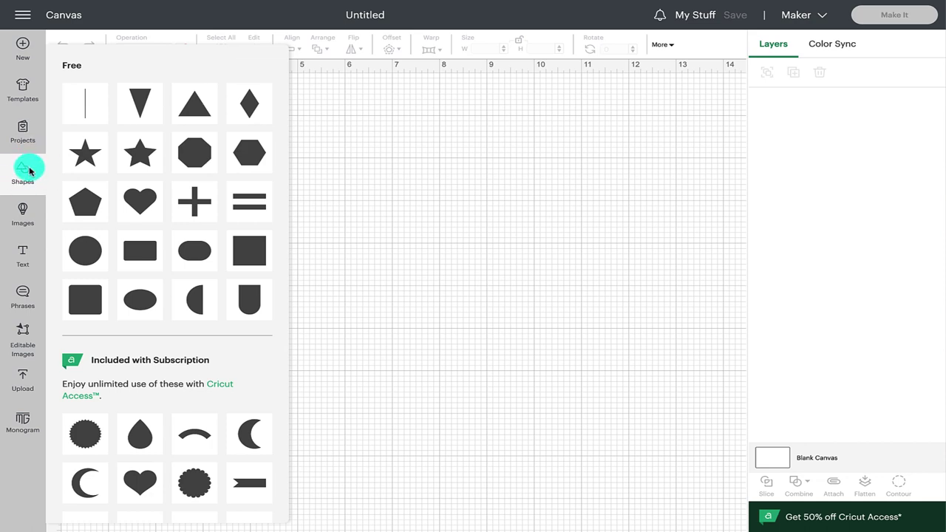
click(86, 303)
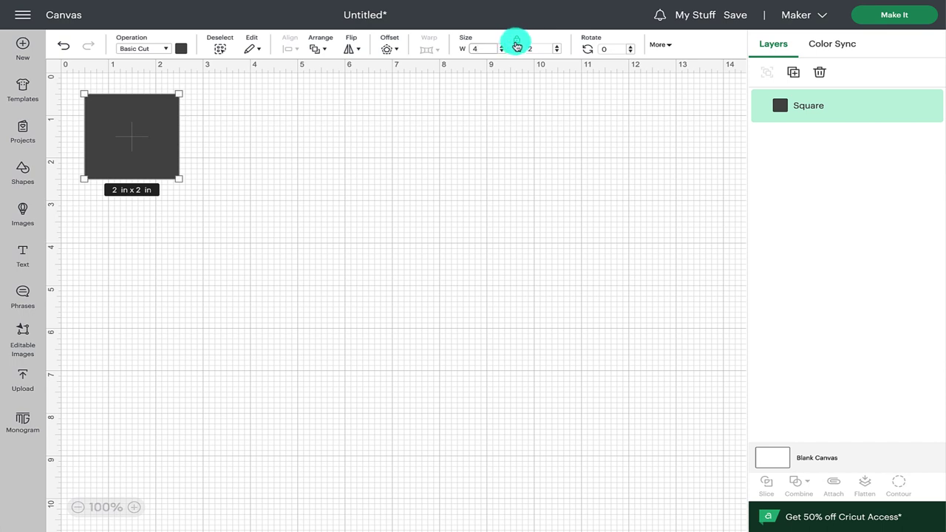
click(516, 45)
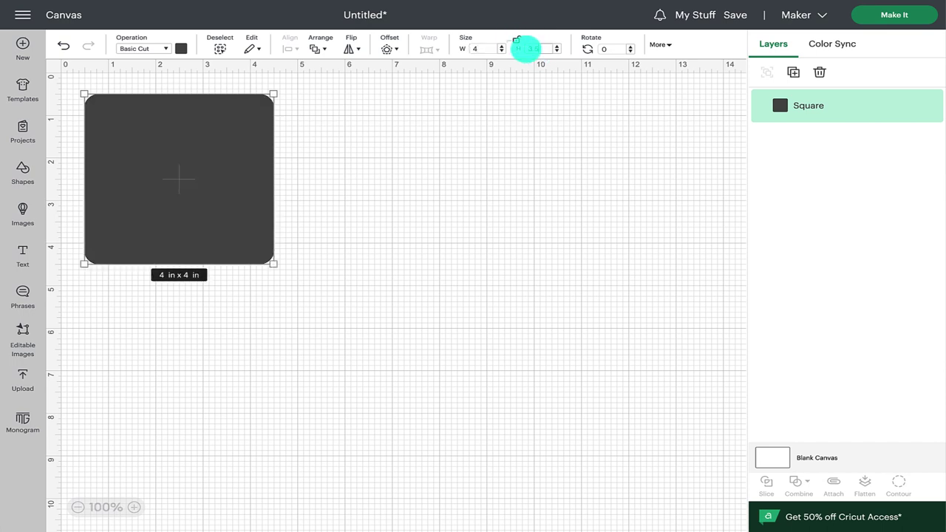
key(Return)
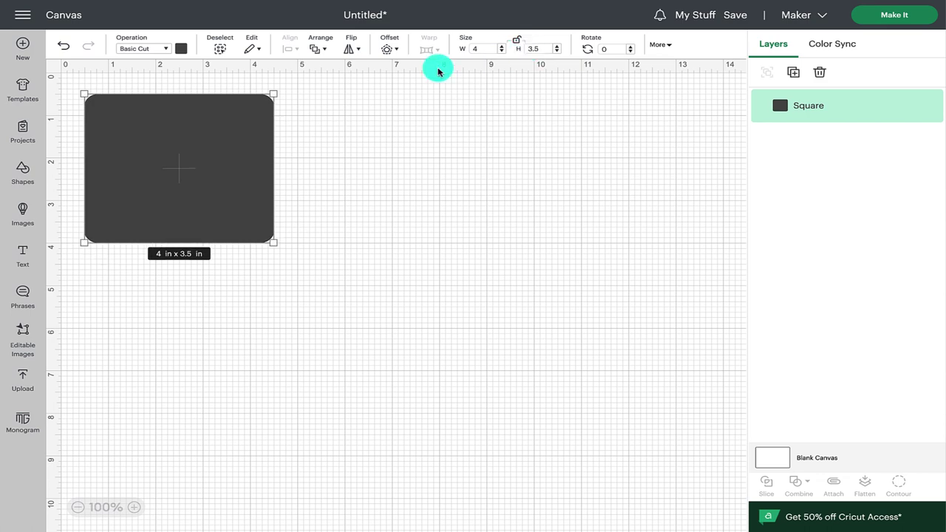
drag(254, 163, 394, 228)
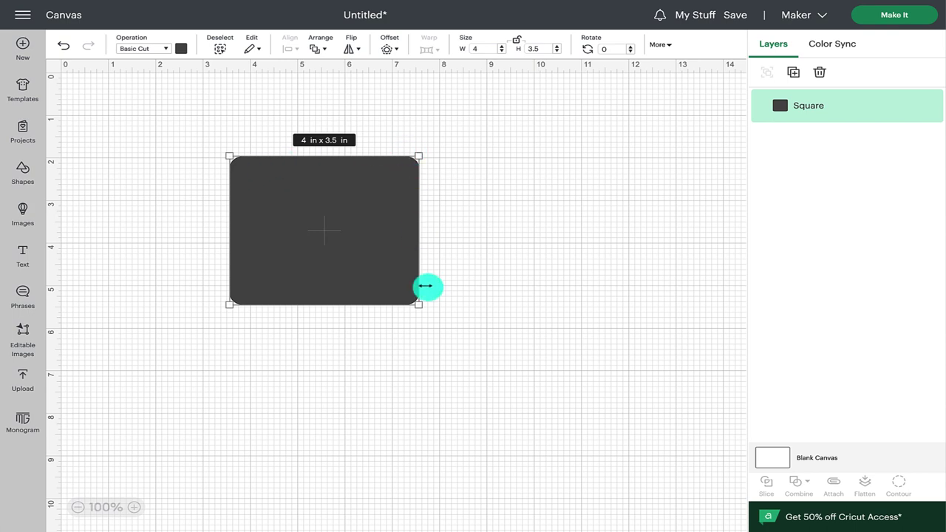
Step: Colour the label white, then add a new default text object
click(180, 54)
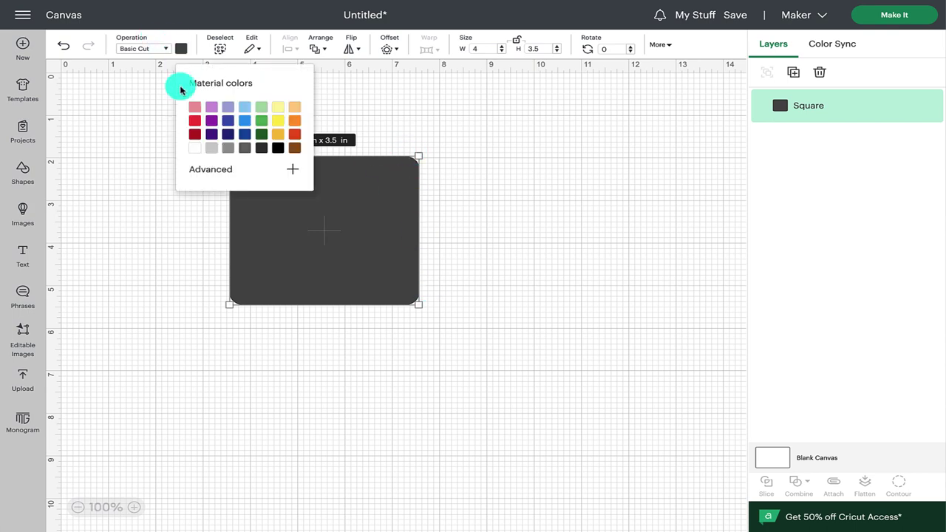
click(194, 150)
click(466, 267)
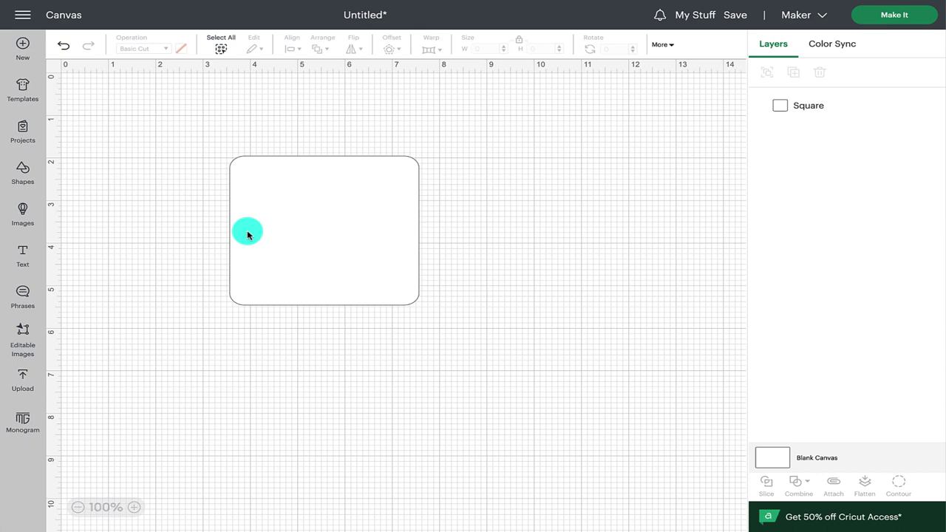
click(22, 253)
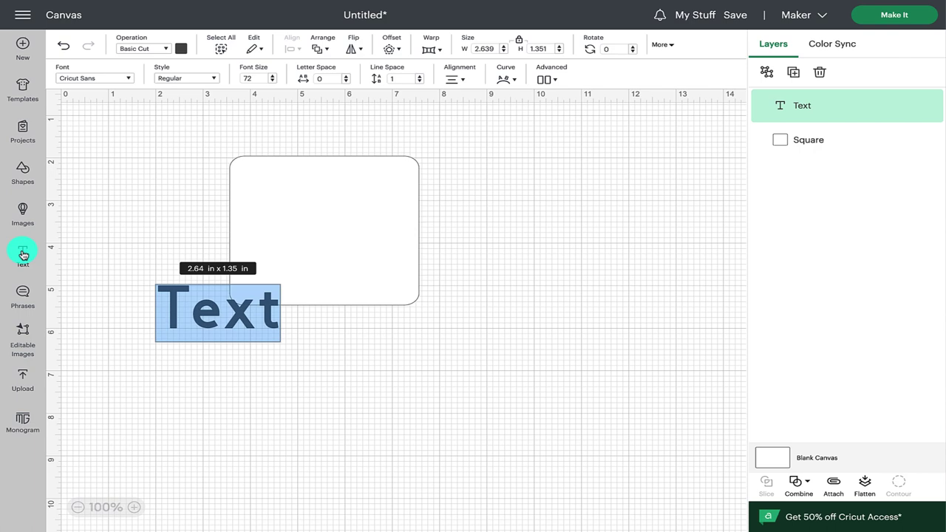
Step: Make the text read 'Thank you' in the BFC Tasty Trick font
text(Thank you)
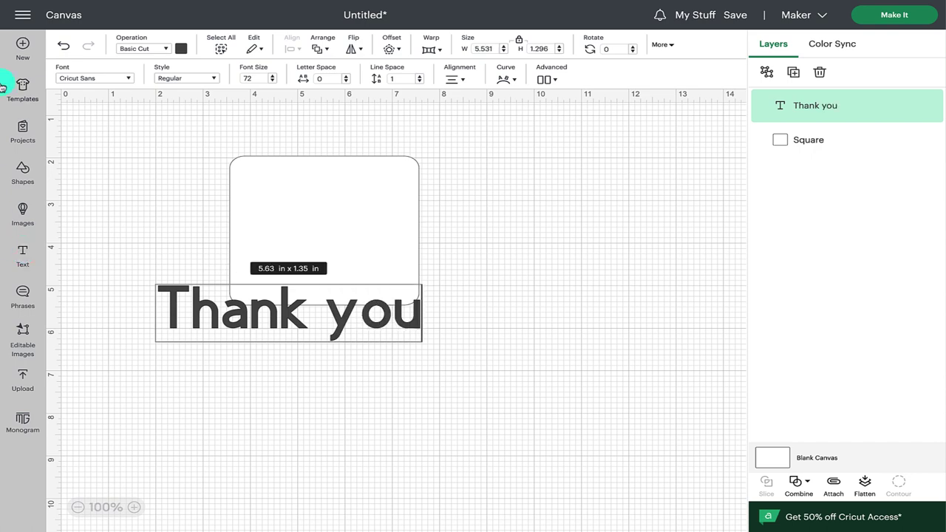
click(130, 78)
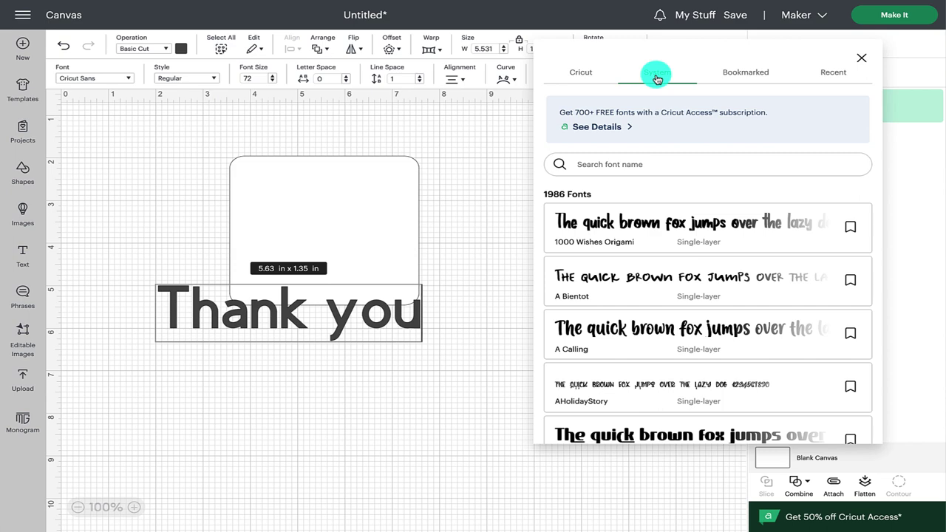
click(597, 163)
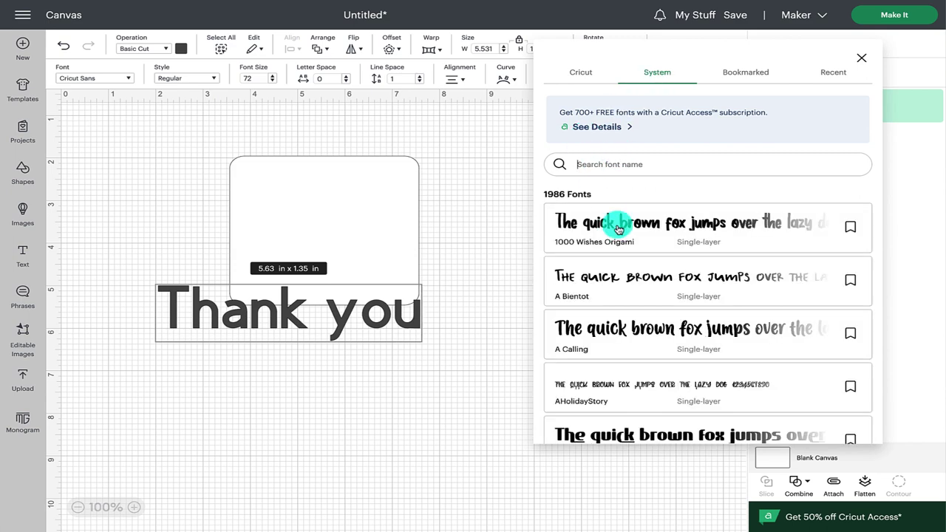
text(Bfc tasty trick)
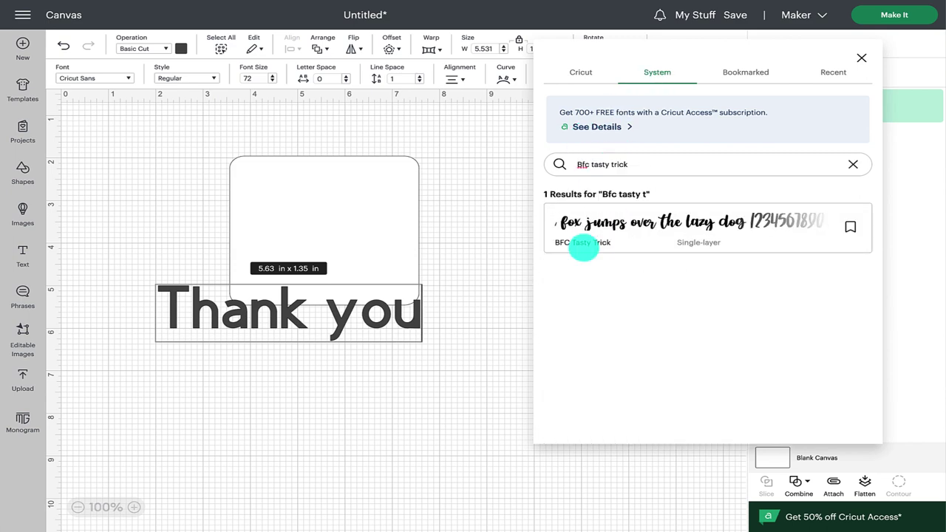
click(620, 229)
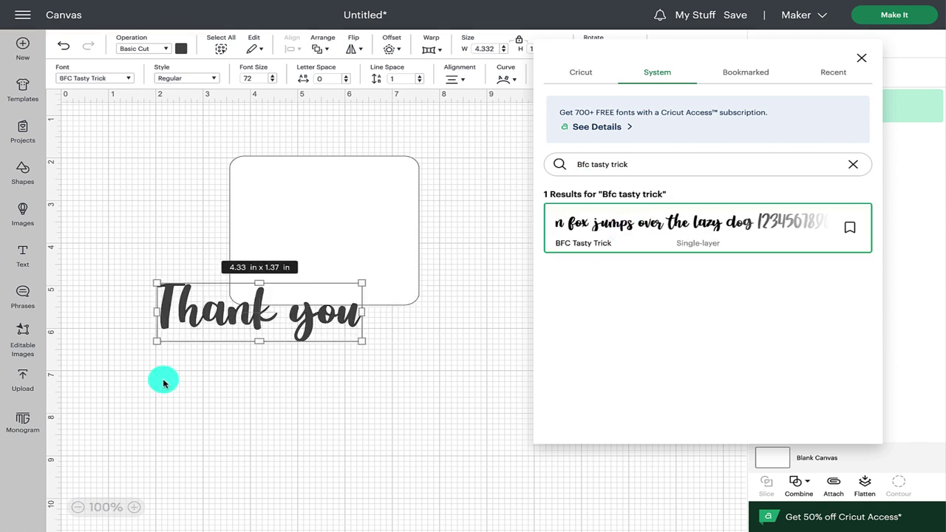
Step: Move 'Thank you' onto the label's top and shrink it to about 2.6 in wide
drag(249, 317, 319, 201)
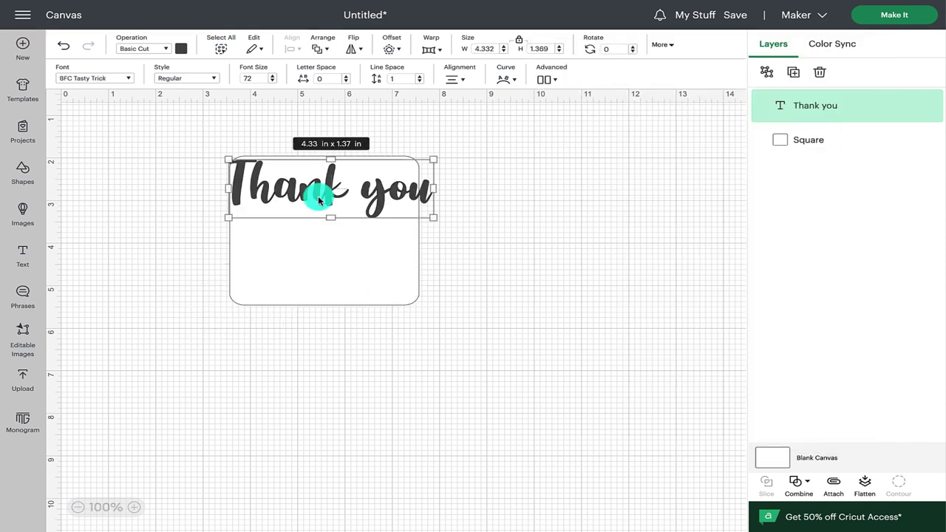
drag(433, 218, 377, 195)
mouse_move(33, 24)
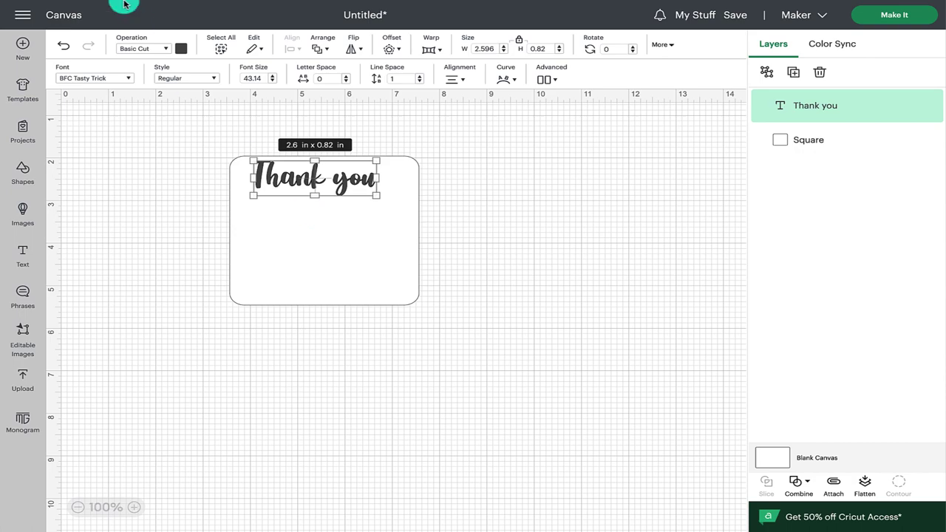
Step: Leave full screen and browse Creative Fabrica's free graphics listings in Safari
click(25, 21)
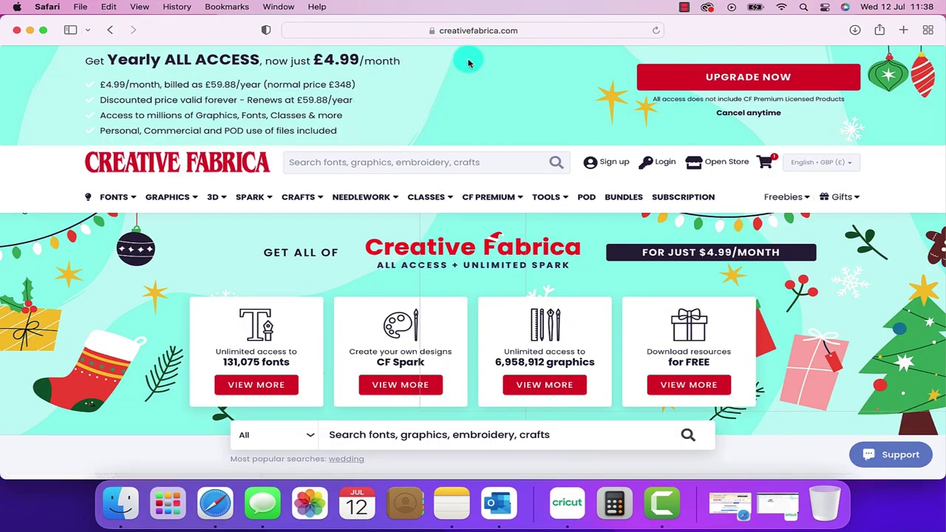
mouse_move(786, 202)
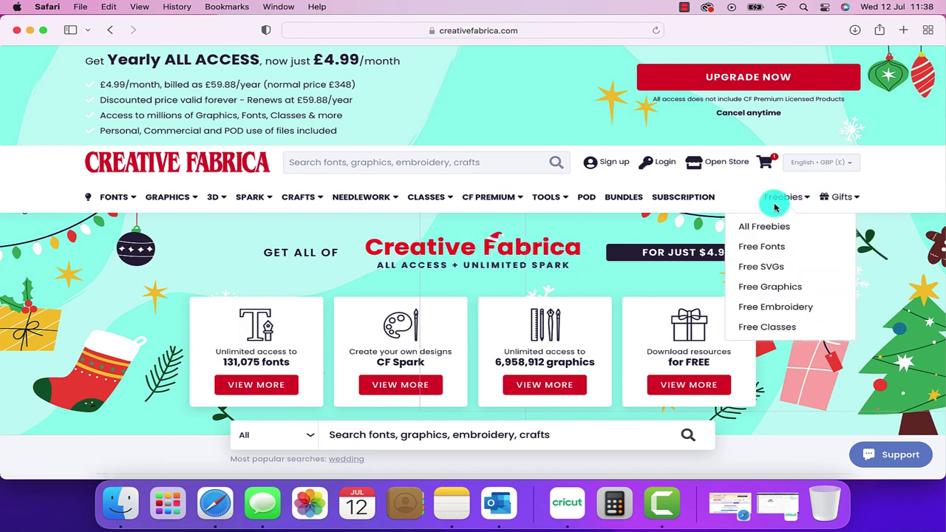
click(768, 289)
scroll(555, 310, down, 10)
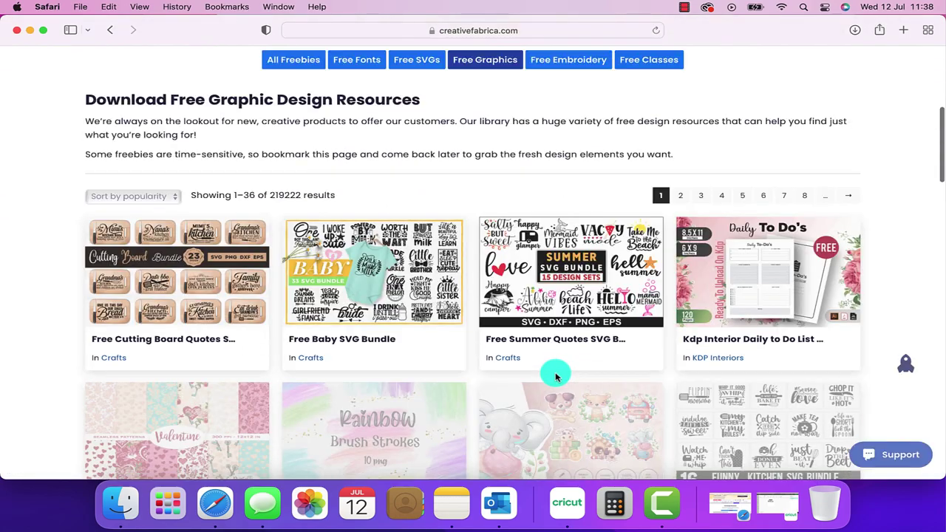
scroll(556, 377, down, 5)
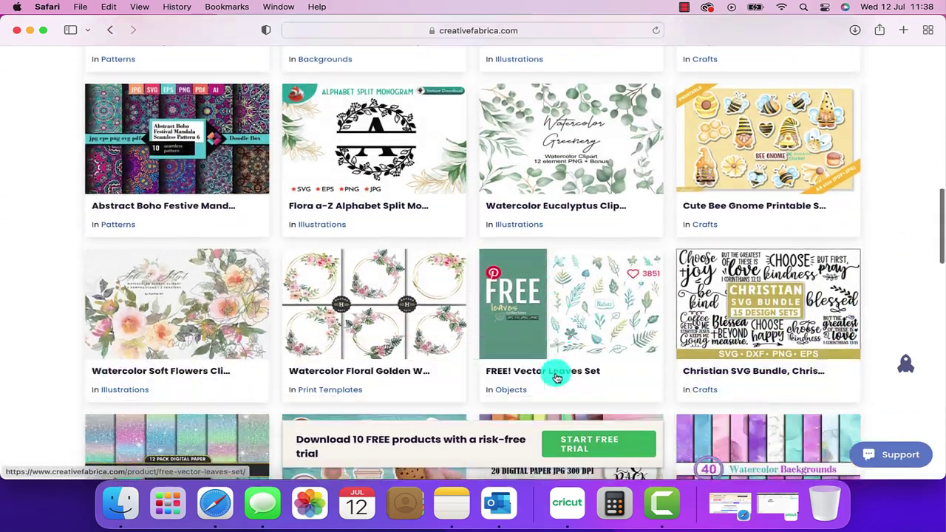
scroll(557, 379, down, 10)
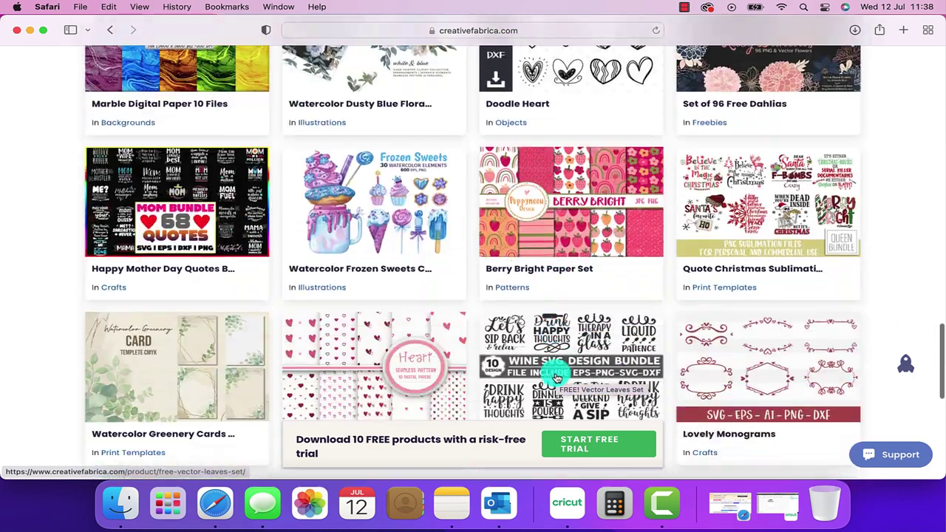
scroll(556, 373, up, 2)
scroll(555, 369, down, 6)
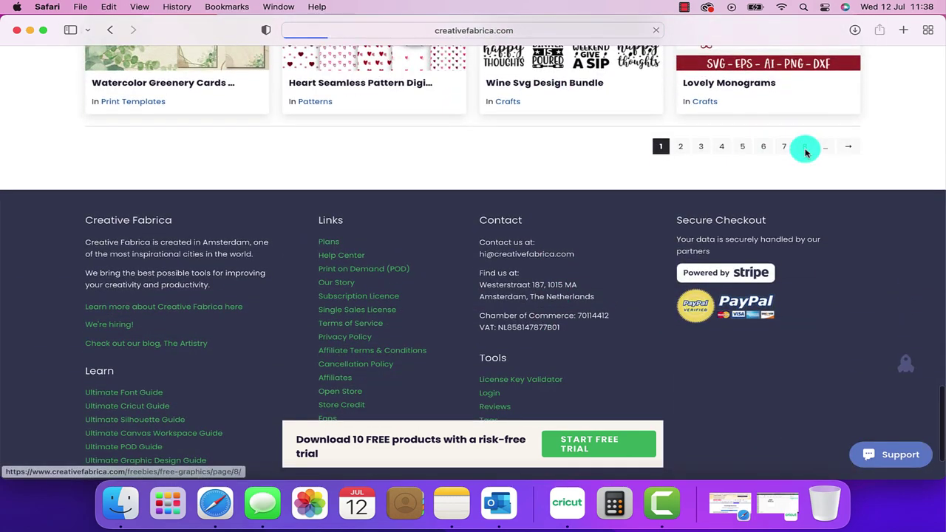
scroll(632, 344, down, 6)
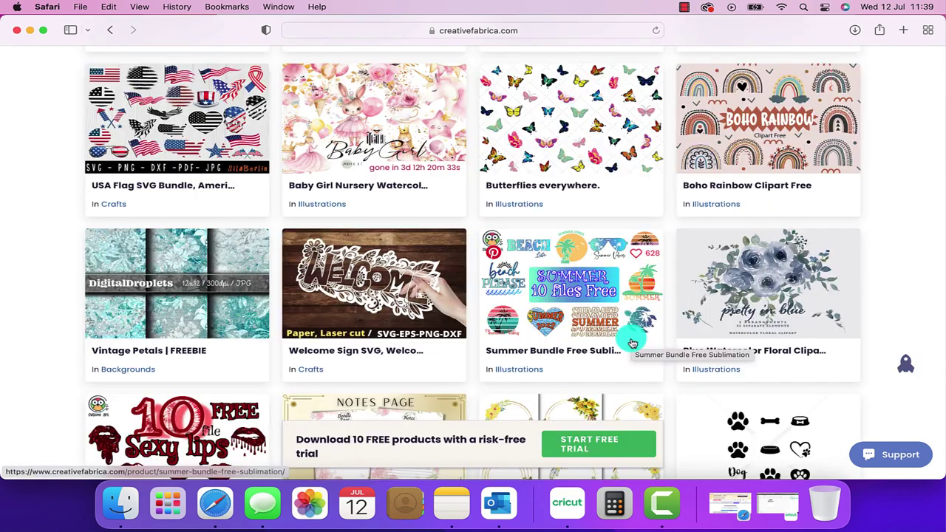
Step: Open the Boho Rainbow Clipart Free page and scroll down to its Download for Free panel
click(734, 185)
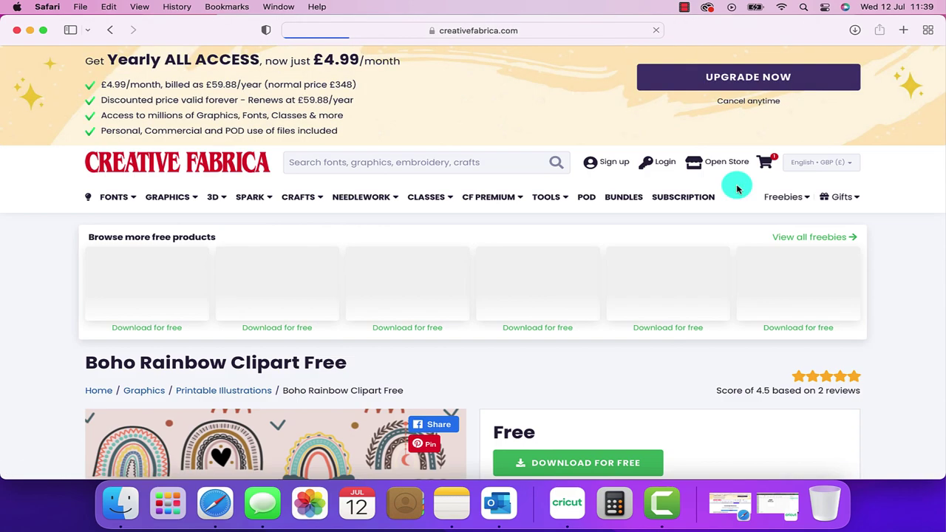
scroll(506, 243, down, 5)
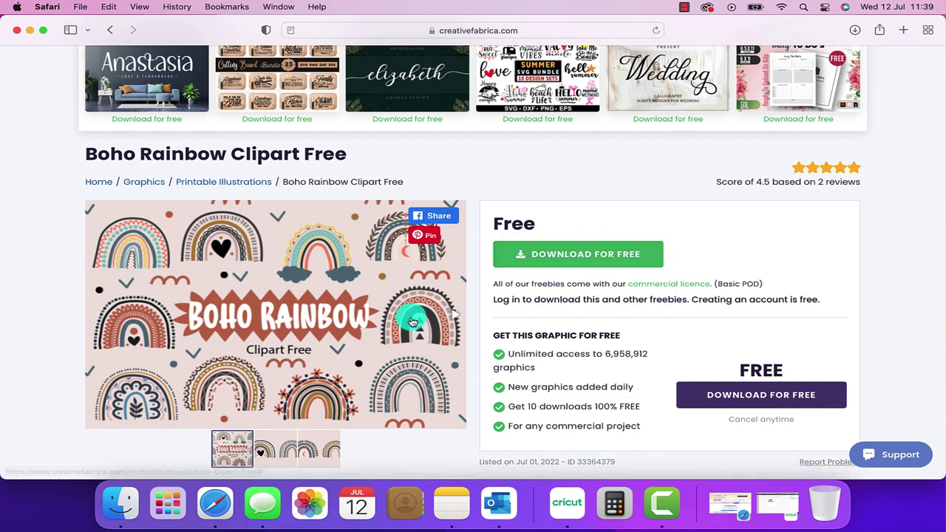
scroll(412, 320, down, 3)
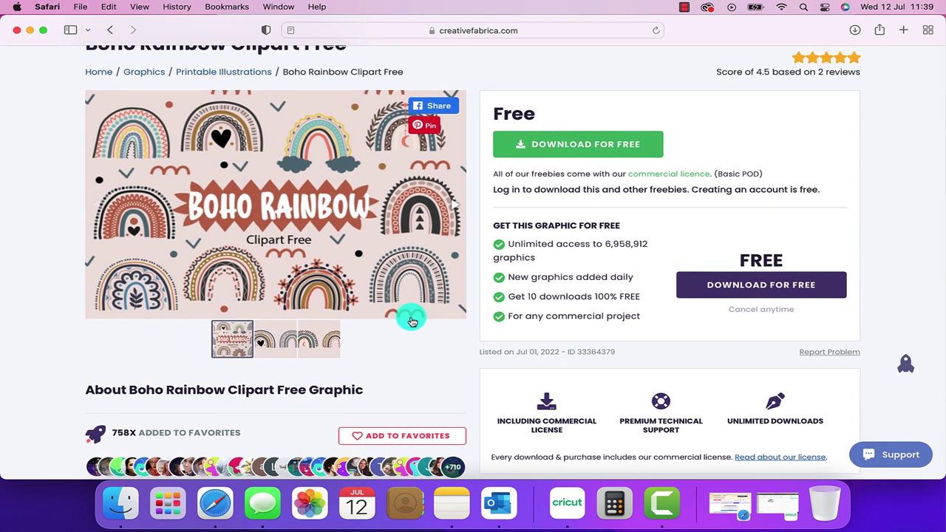
Step: Add the uploaded boho rainbow and shrink it to about 2 × 1.36 in below 'Thank you'
click(569, 504)
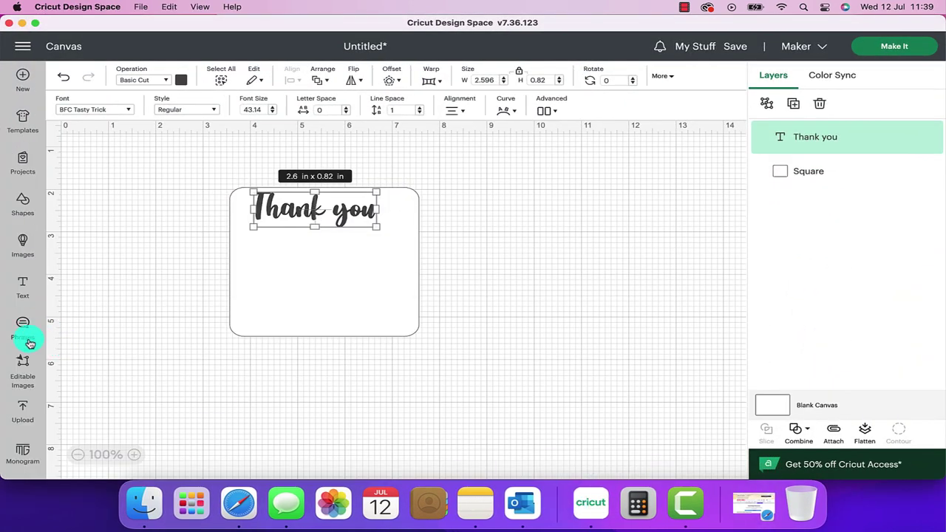
click(22, 412)
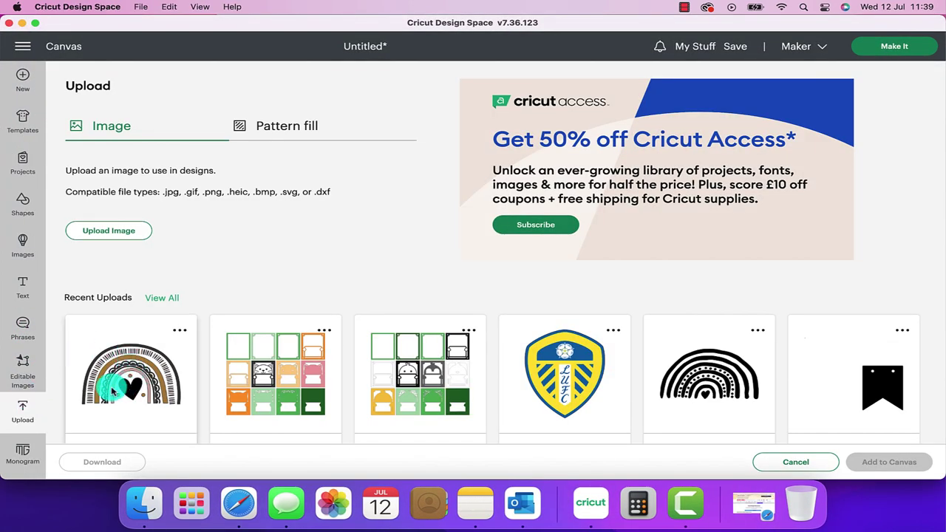
scroll(138, 354, down, 2)
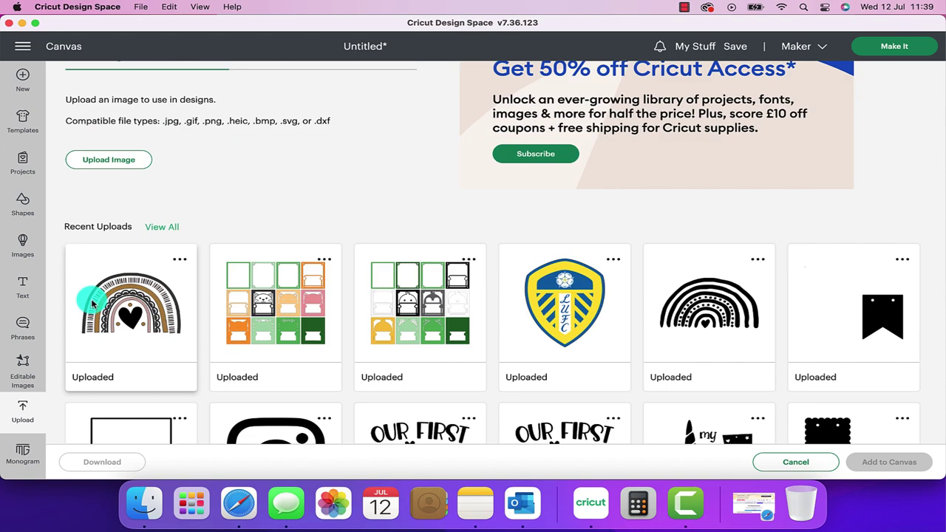
click(102, 299)
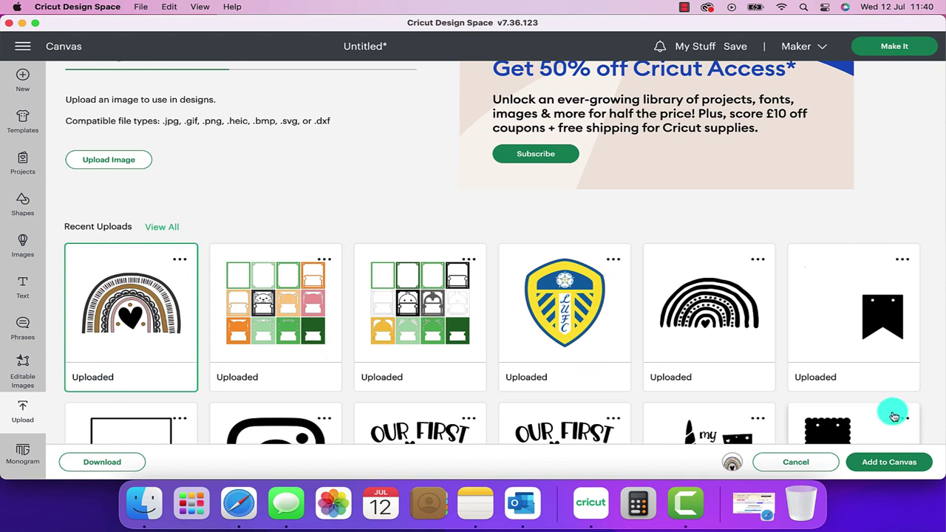
click(890, 463)
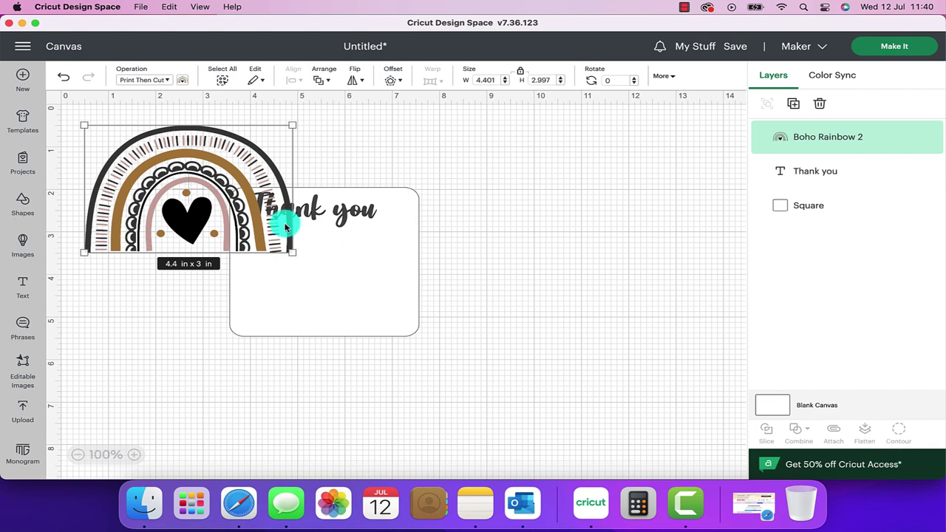
drag(292, 252, 341, 269)
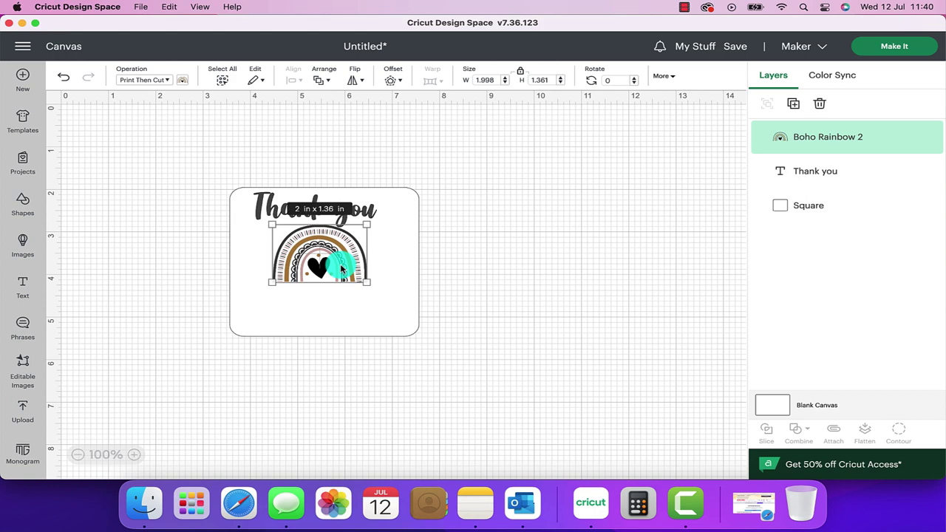
Step: Add a new text line reading 'For helping me shine' below the label
click(23, 285)
click(209, 349)
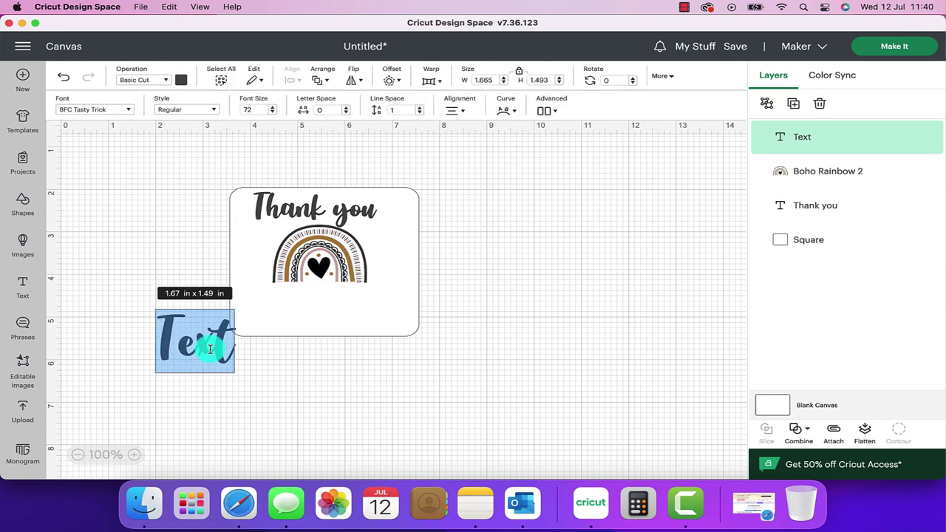
text(For h)
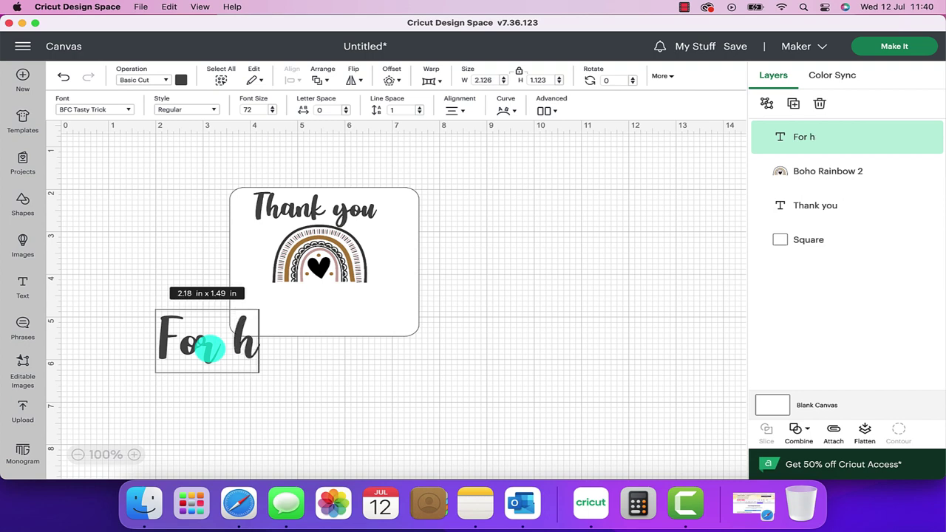
text(elping me shine)
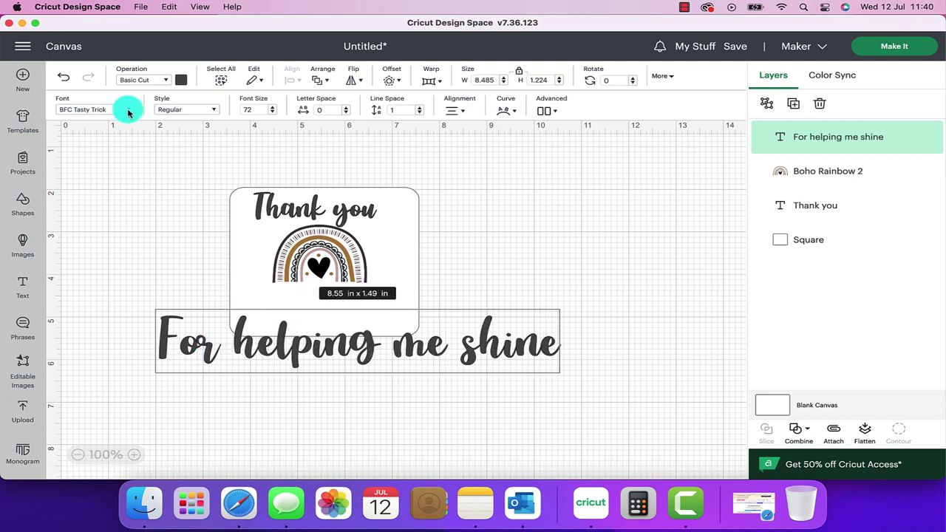
Step: Set the 'For helping me shine' line in the Bouncy Candle font
click(128, 111)
drag(645, 195, 569, 196)
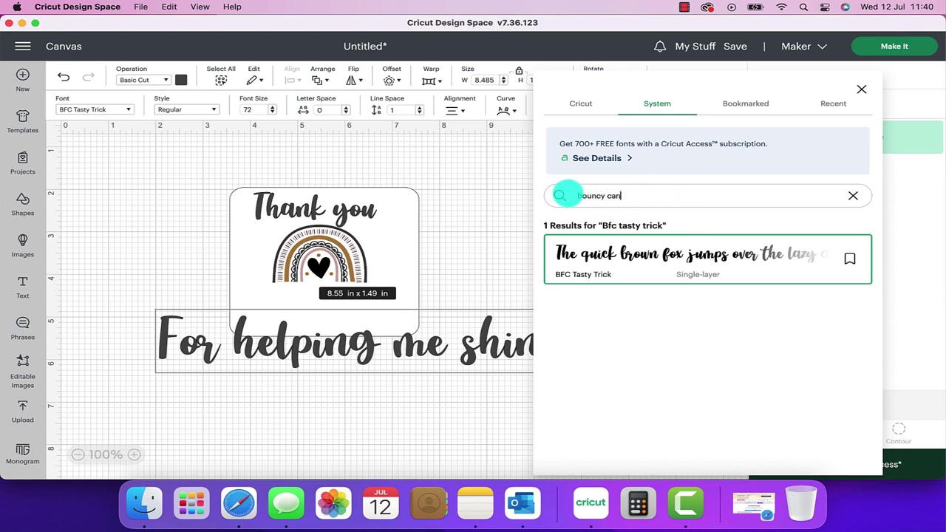
text(Bouncy candle)
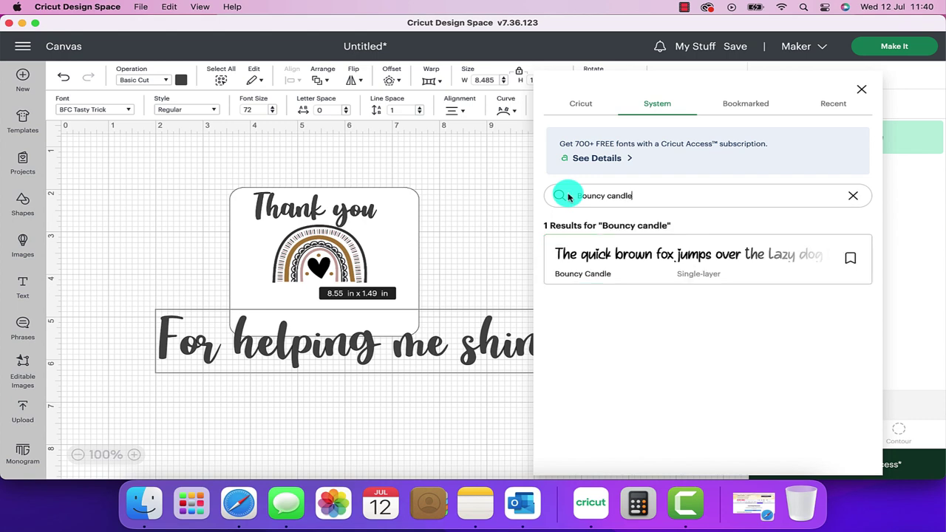
click(601, 253)
click(443, 405)
Step: Shrink the line to about 3.7 in wide and place it under the rainbow
click(502, 357)
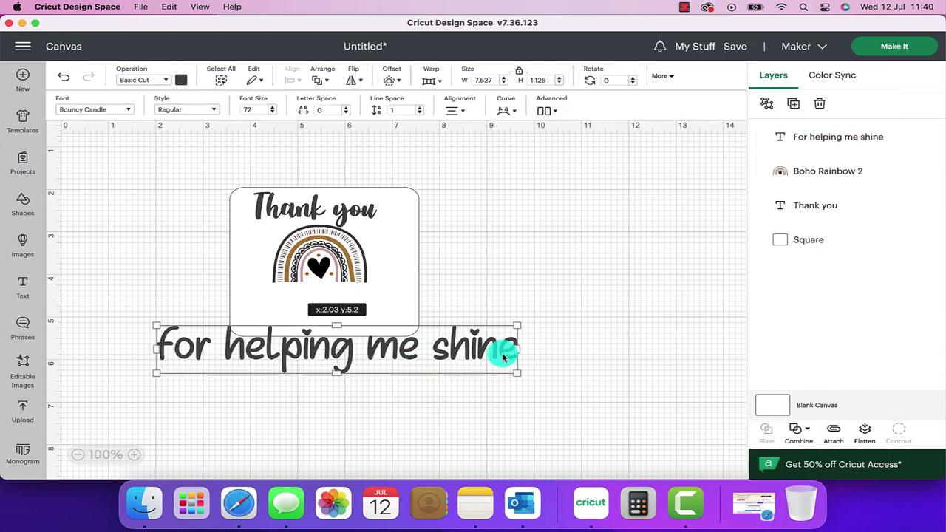
drag(516, 373, 332, 325)
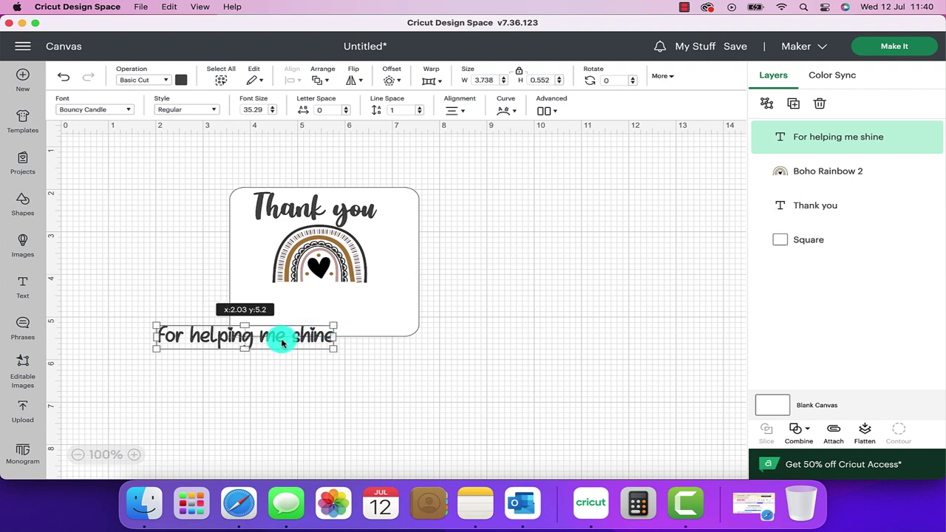
drag(282, 342, 360, 301)
Step: Add a 'Love' sign-off text line with the sender's name, set in Bright Candy
click(109, 301)
click(19, 290)
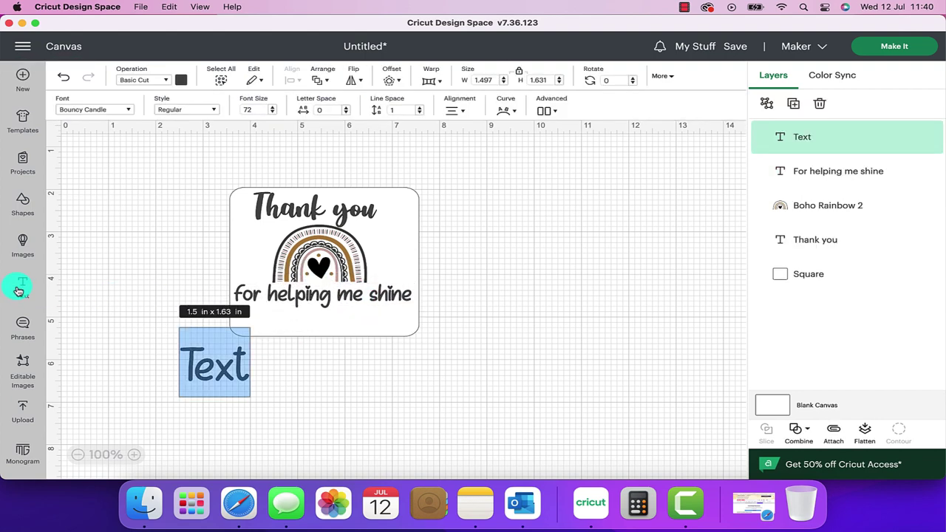
text(Love Max)
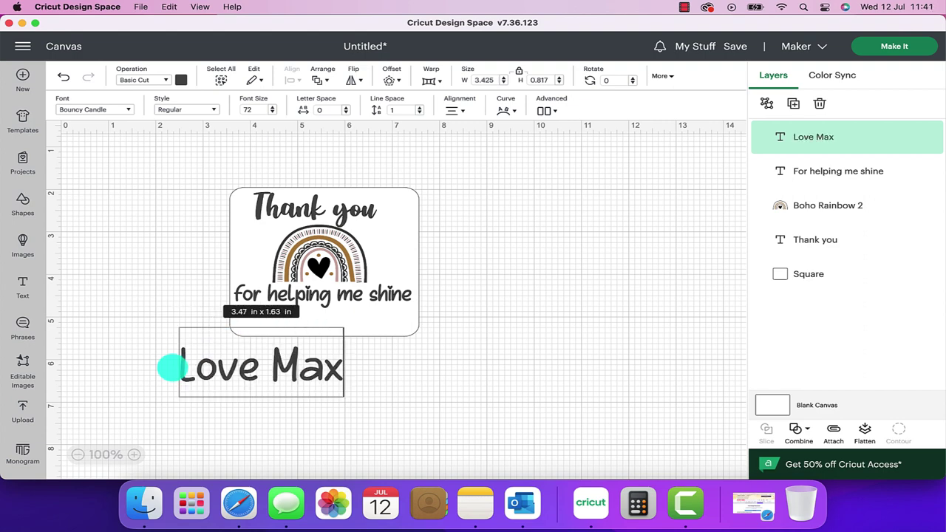
click(129, 109)
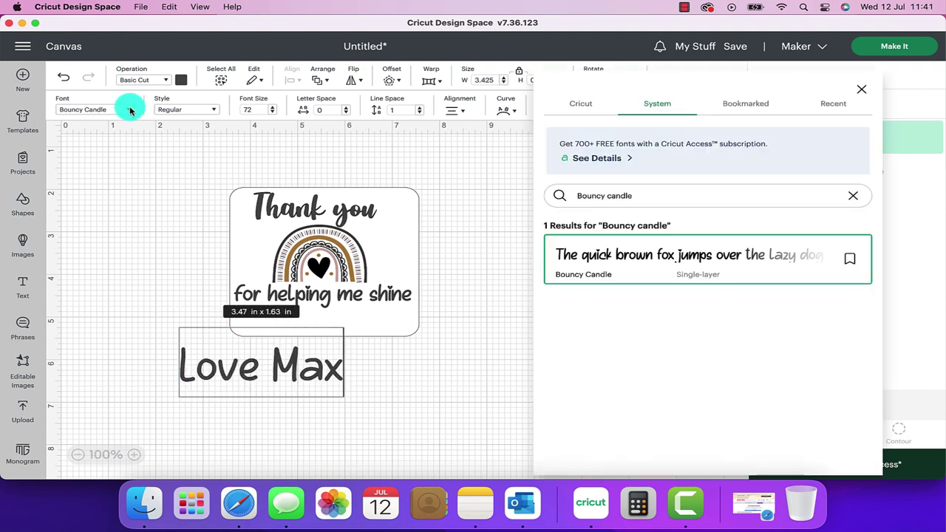
drag(642, 197, 558, 195)
text(bright candy)
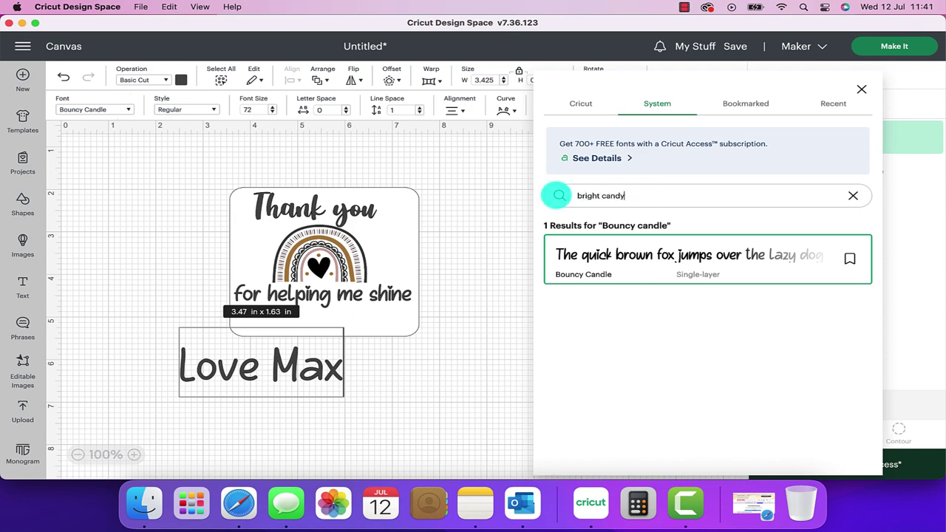
click(569, 256)
click(418, 371)
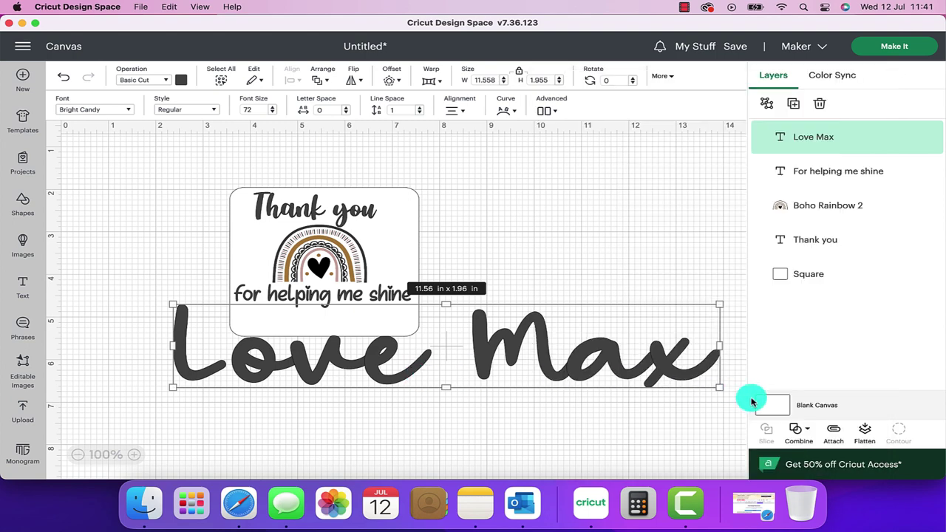
Step: Shrink the sign-off onto the label bottom and nudge the rainbow and 'Thank you' into place
drag(757, 401, 364, 321)
mouse_move(336, 253)
mouse_down()
mouse_move(310, 255)
mouse_move(342, 248)
mouse_up()
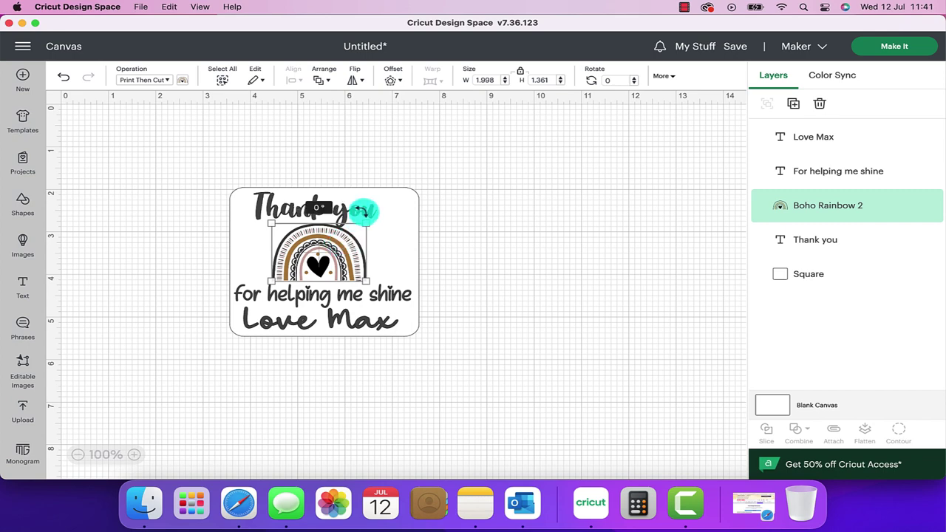
click(450, 204)
drag(380, 205, 360, 212)
click(347, 245)
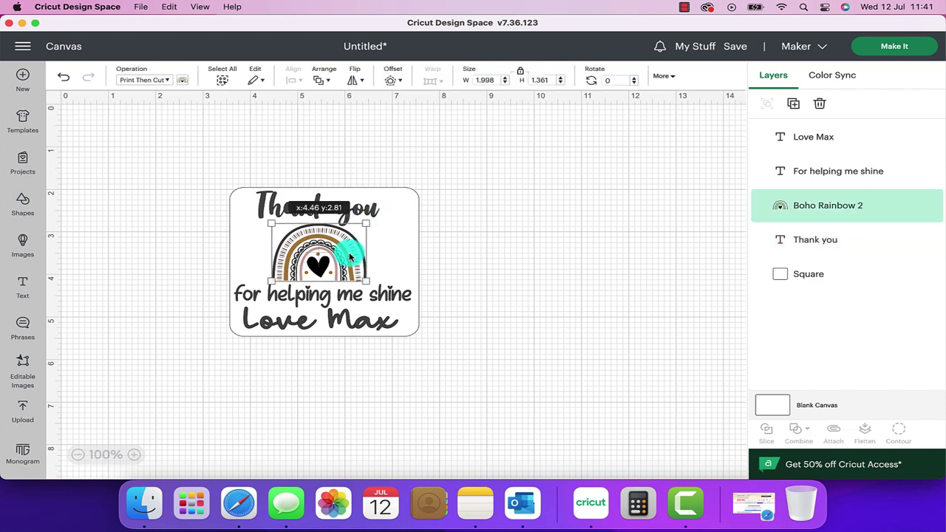
Step: Enlarge the sign-off text slightly
click(488, 356)
click(398, 296)
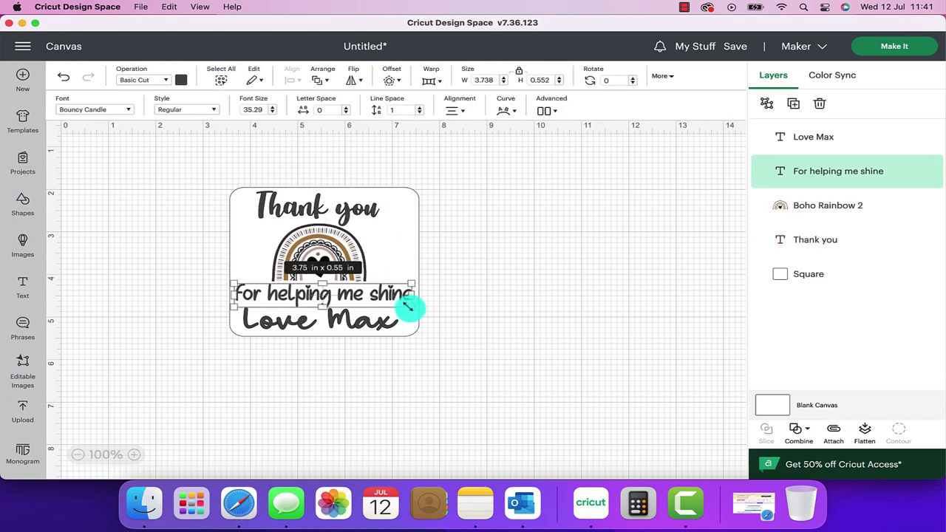
click(384, 329)
drag(392, 327, 396, 330)
click(463, 287)
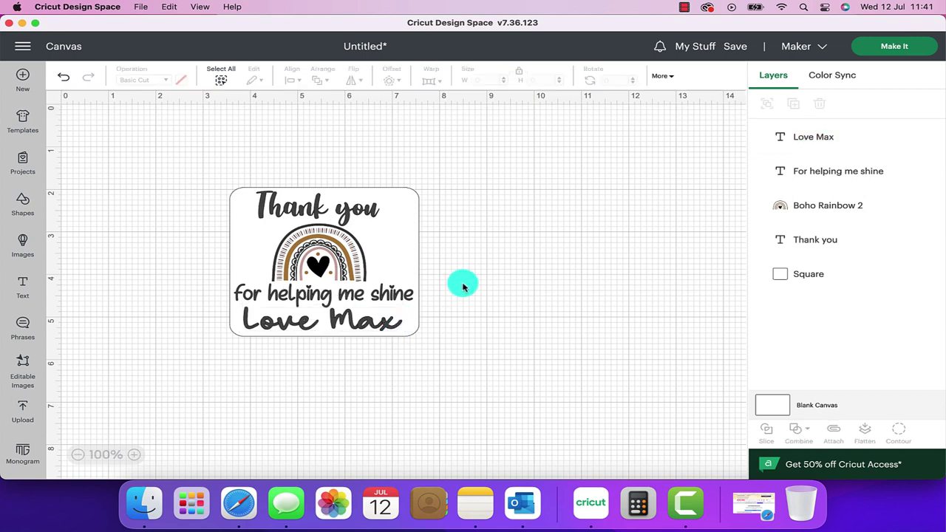
Step: Centre 'for helping me shine' on the label and check the text placement
click(333, 296)
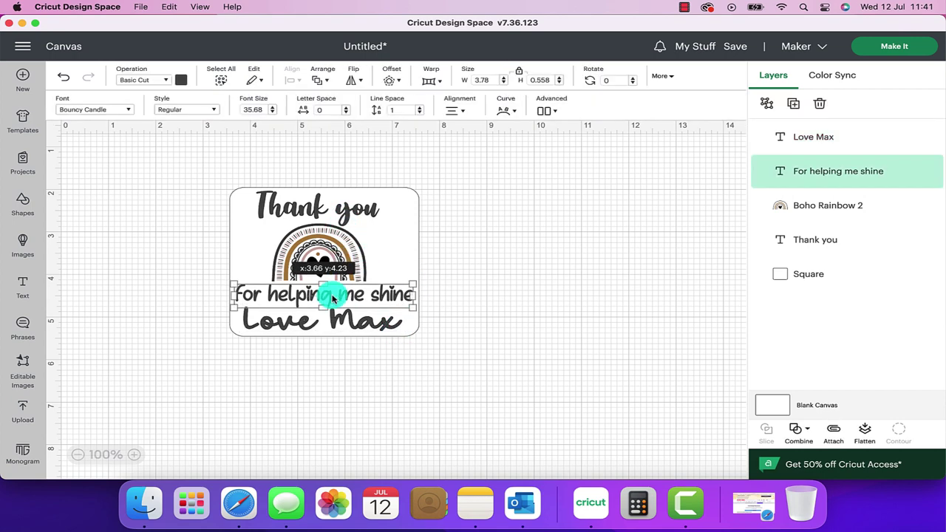
drag(333, 298, 334, 295)
click(481, 344)
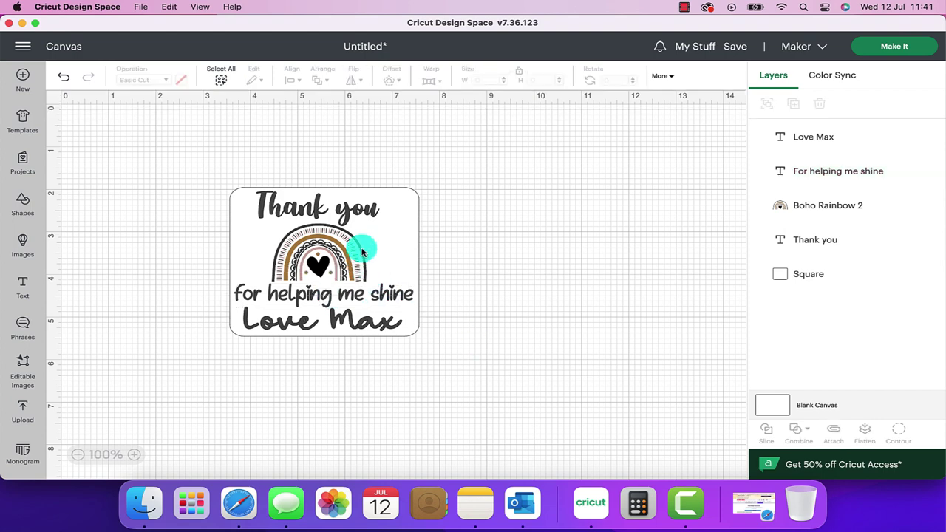
click(358, 211)
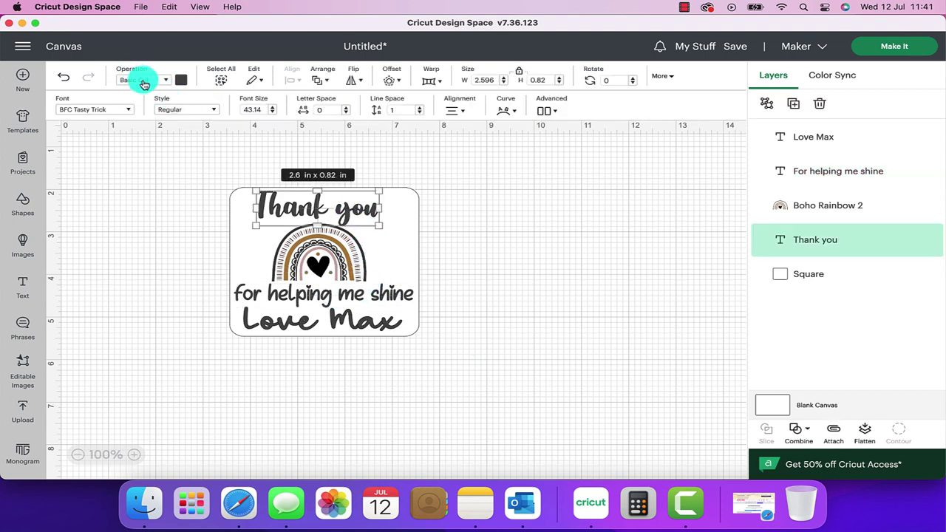
click(543, 214)
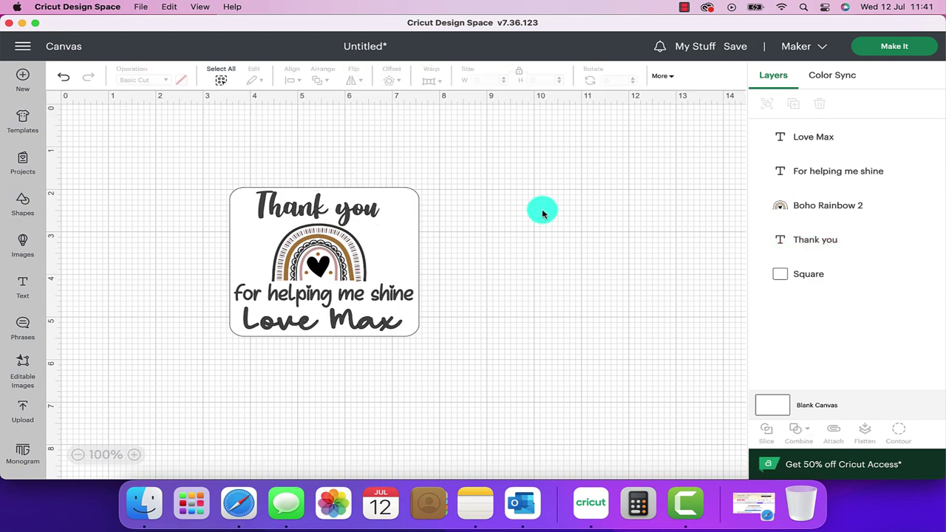
click(383, 297)
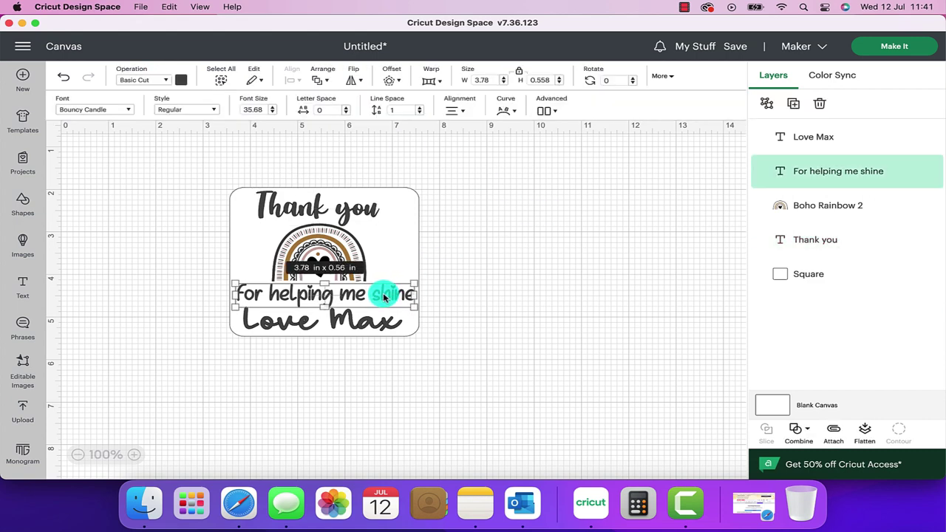
Step: Select all five label layers and flatten them into one 4 × 3.5 in printable image
click(355, 344)
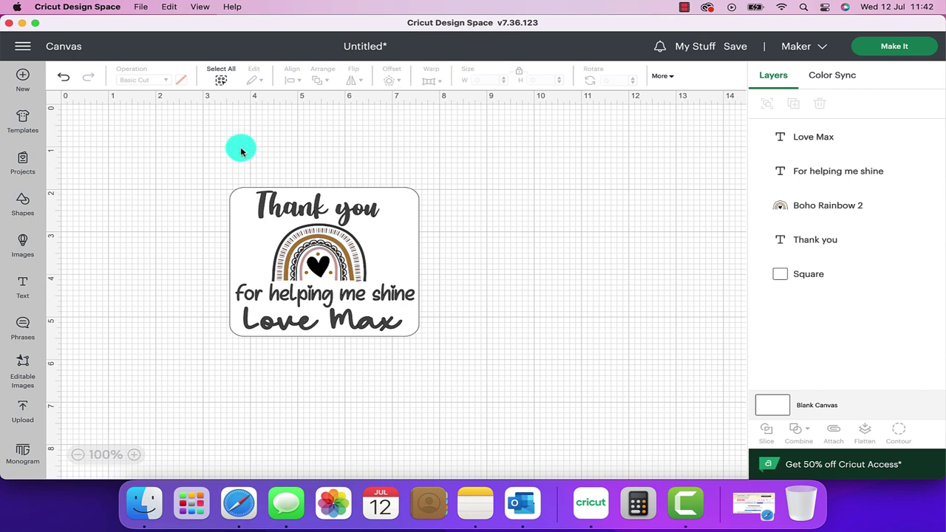
drag(241, 148, 451, 413)
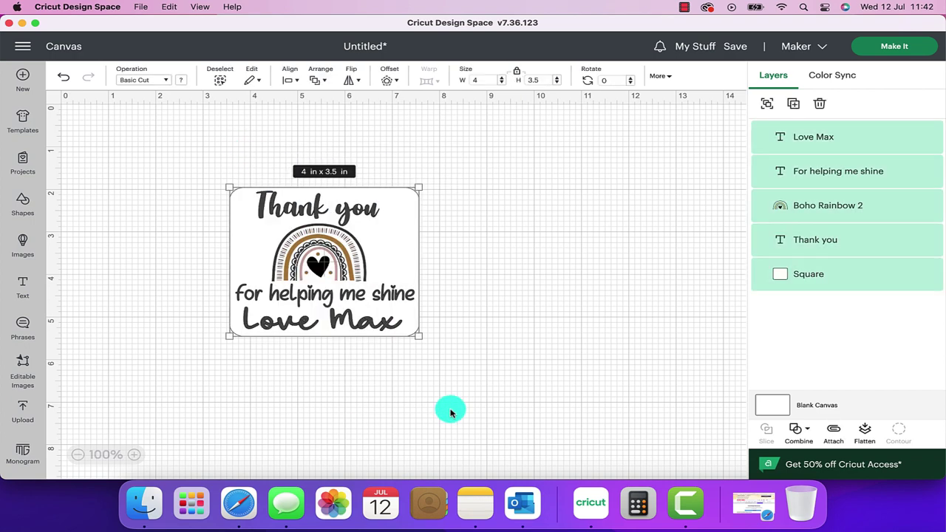
click(864, 433)
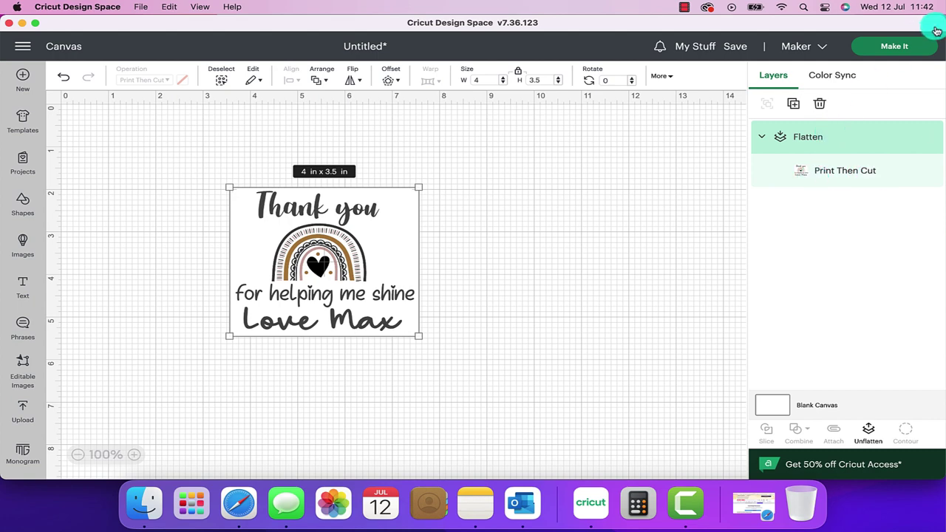
Step: Start Make It and accept the mat layout to reach printing on 8.5 × 11 in Letter
click(900, 46)
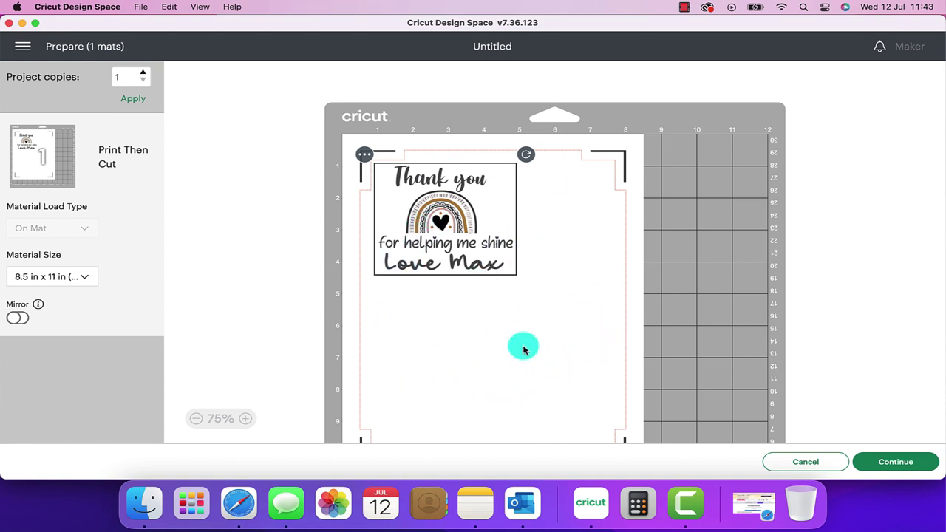
click(887, 461)
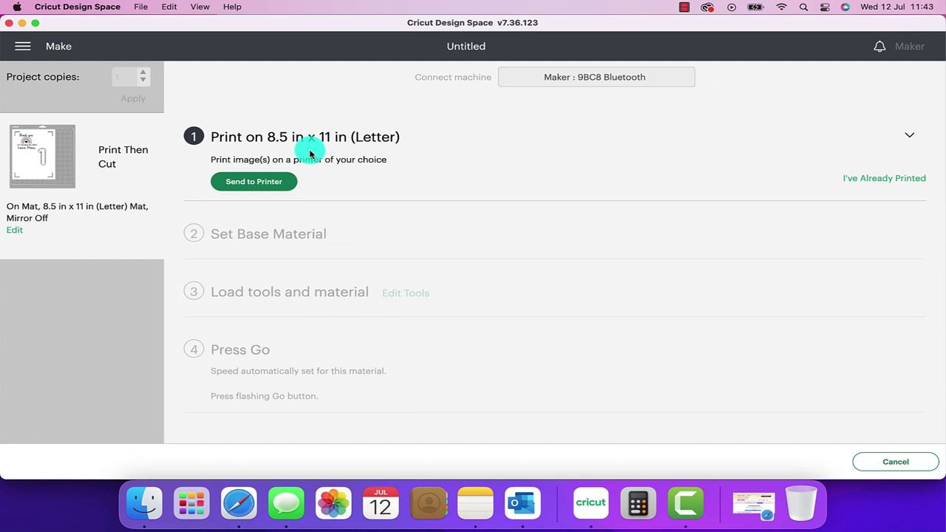
Step: Send the label to the Officejet Pro 8100 and print it
click(246, 183)
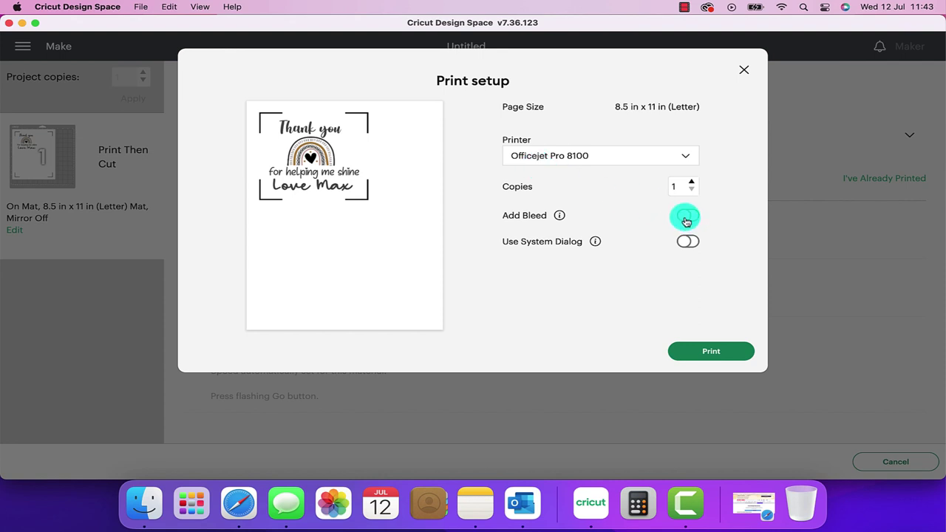
click(713, 354)
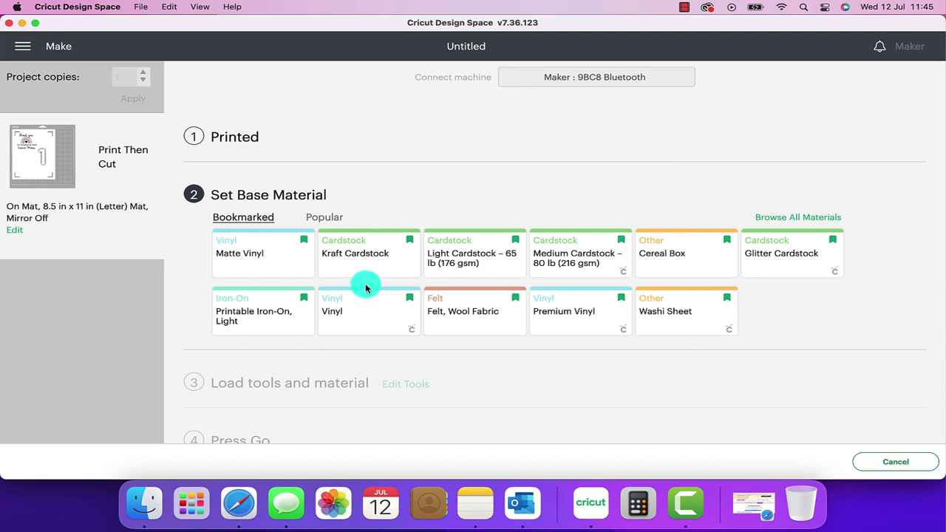
Step: Search all materials for 'washi' and set Washi Sheet as the base material
click(814, 223)
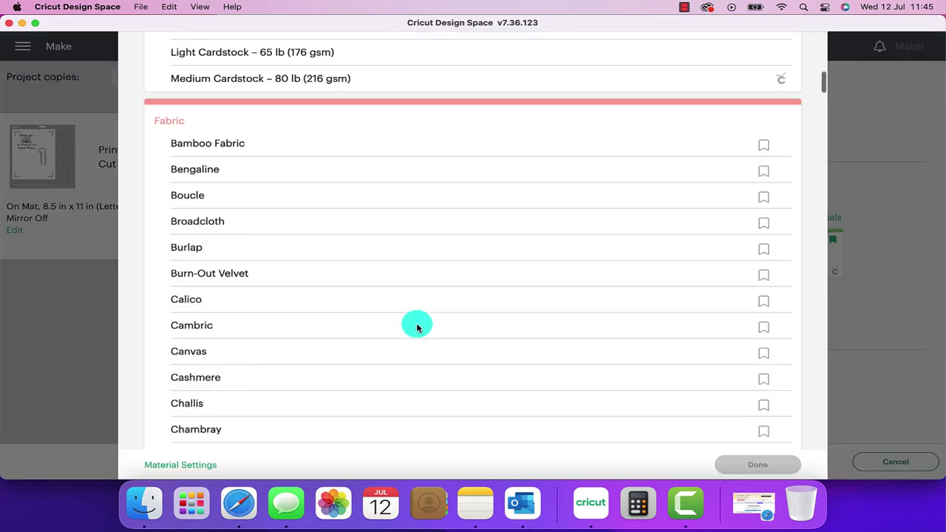
click(651, 90)
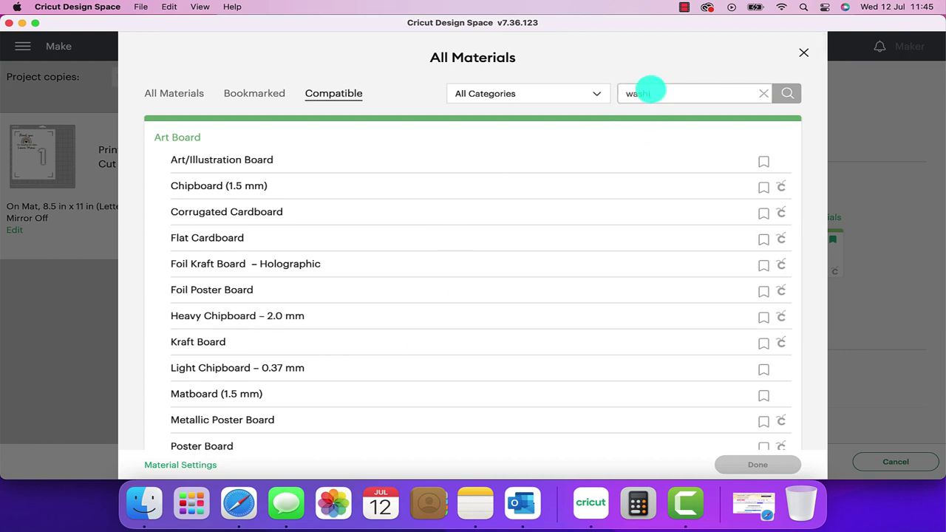
key(Return)
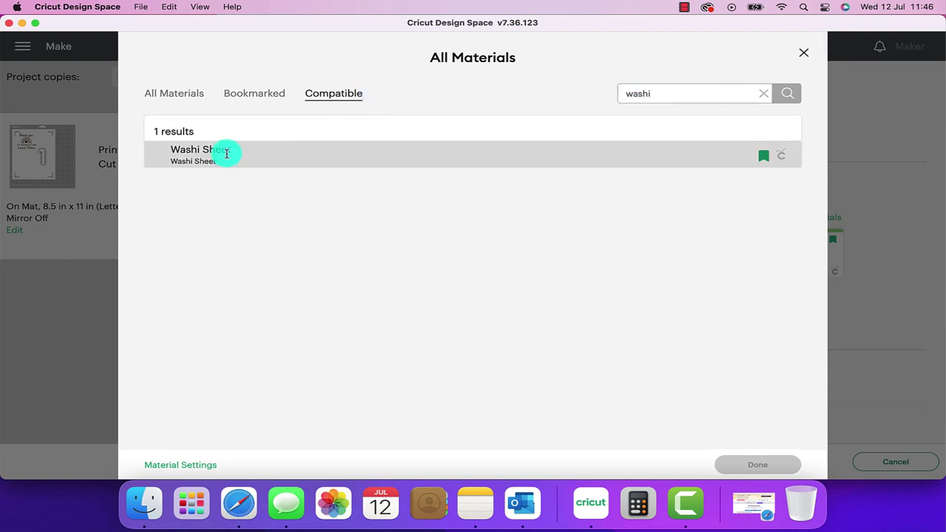
click(222, 152)
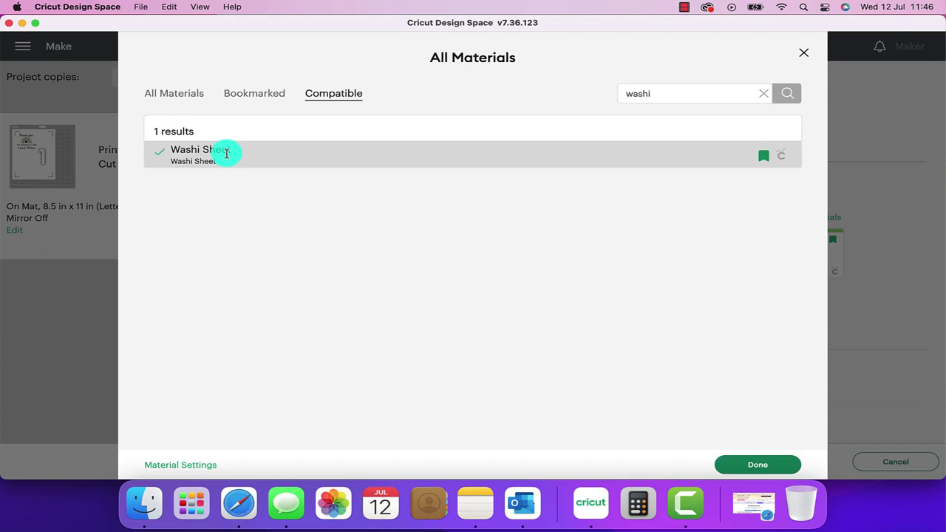
click(758, 467)
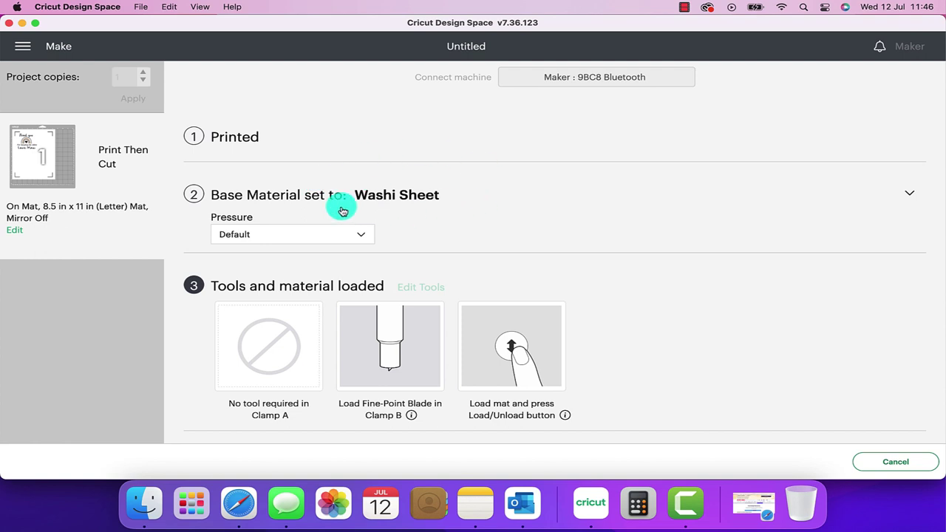
Step: Change the Washi Sheet cutting pressure from Default to More
click(362, 235)
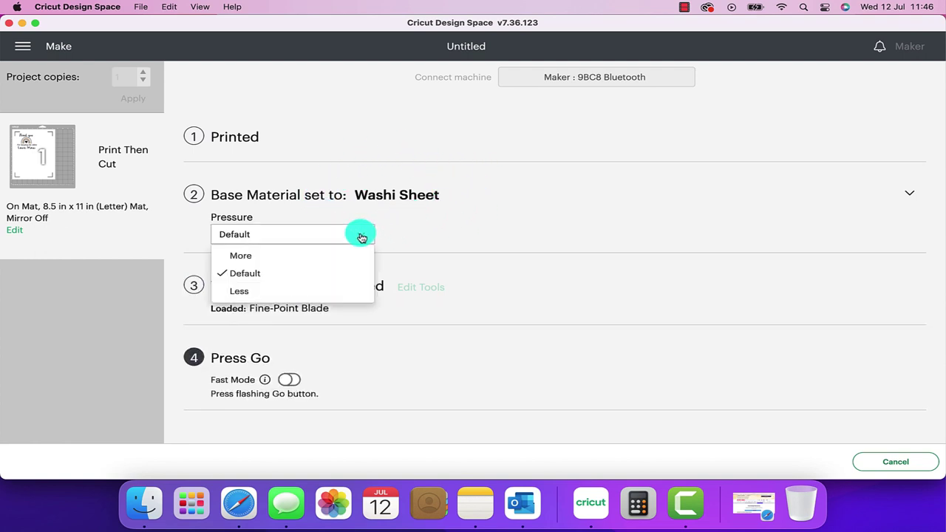
click(308, 256)
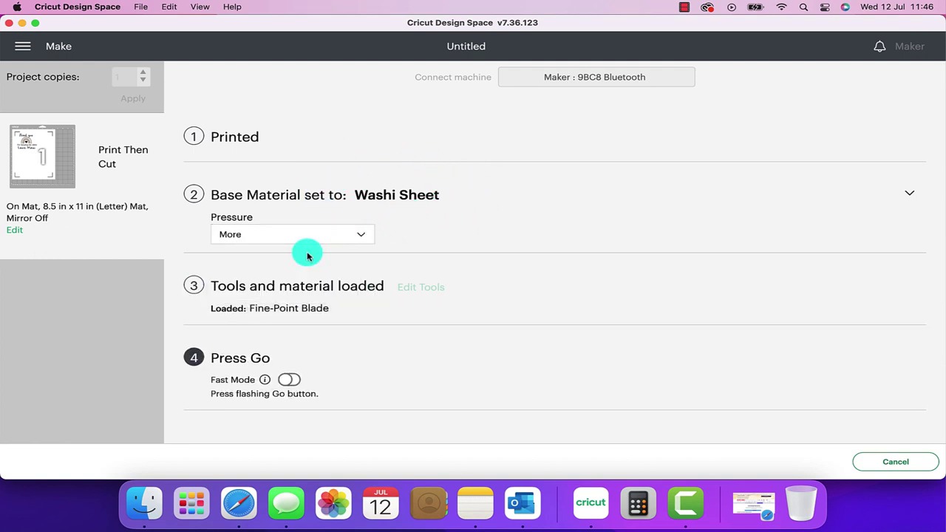